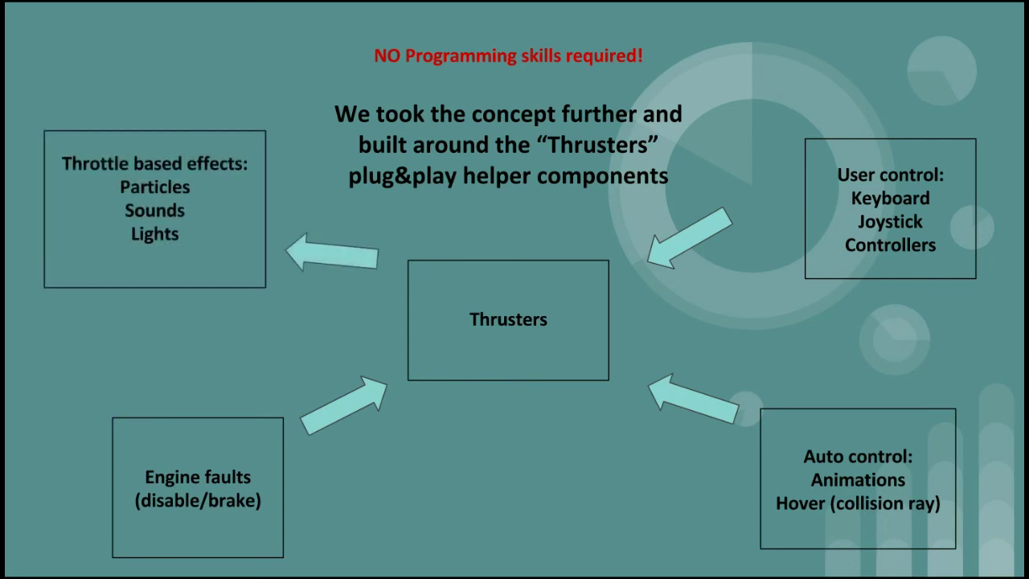
- Advance the slideshow past the Thrusters overview slide
key(Right)
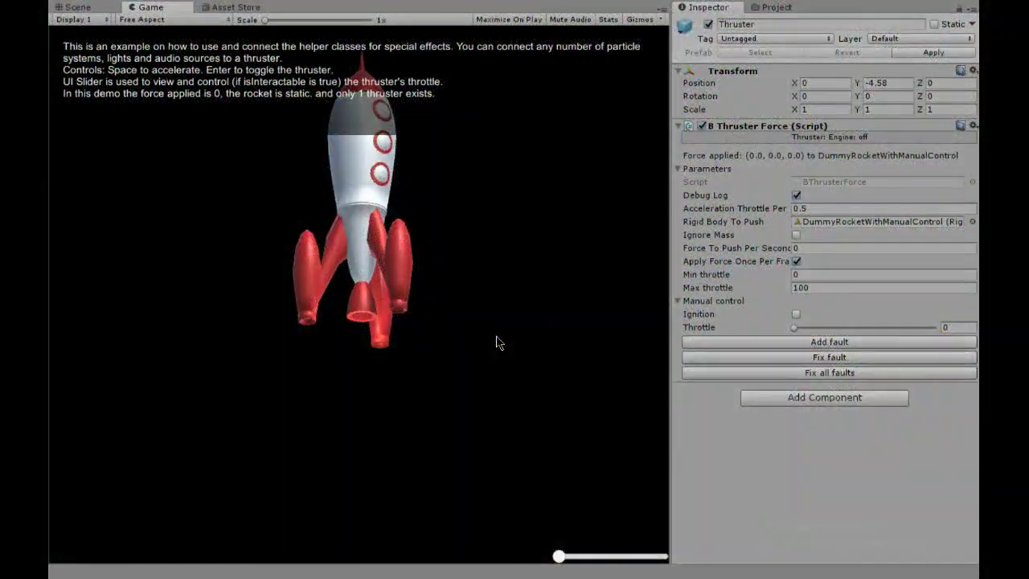
- Ignite the rocket's thruster and raise its throttle until flames stream out
key(Return)
key(space)
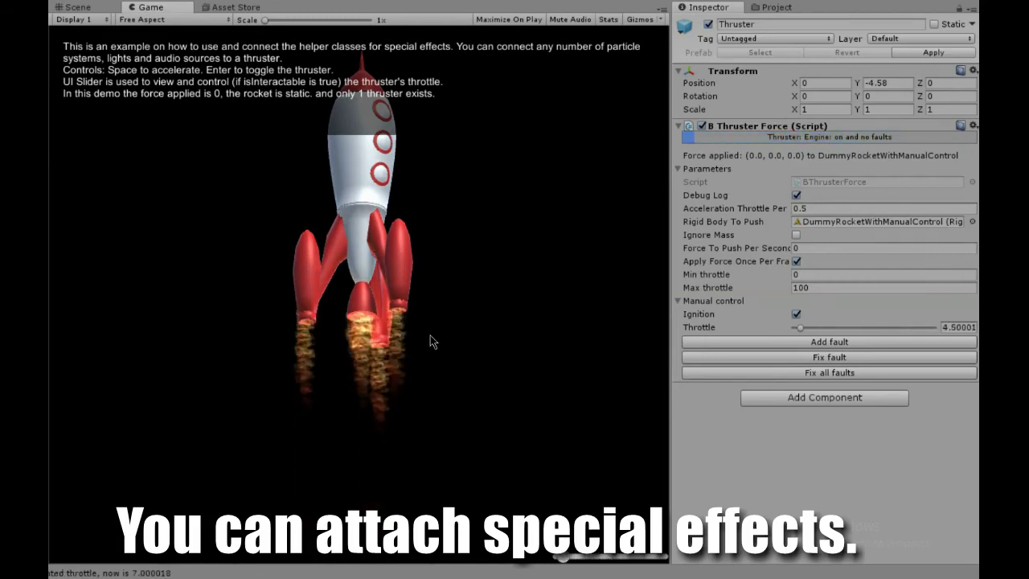
key(space)
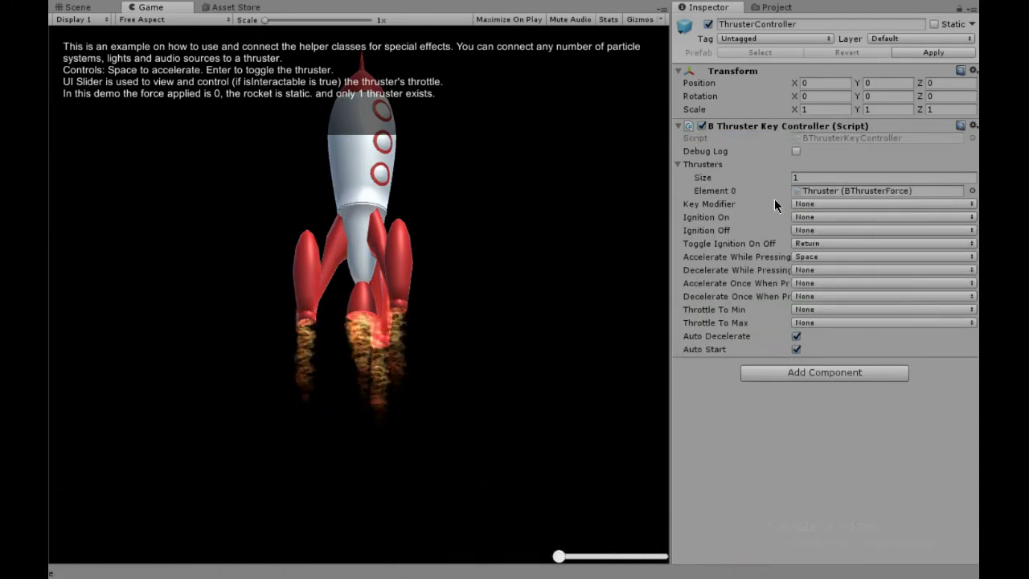
- Disable Auto Decelerate, vary the rocket's throttle, and show the Thruster's force settings at throttle 84.2857
click(747, 335)
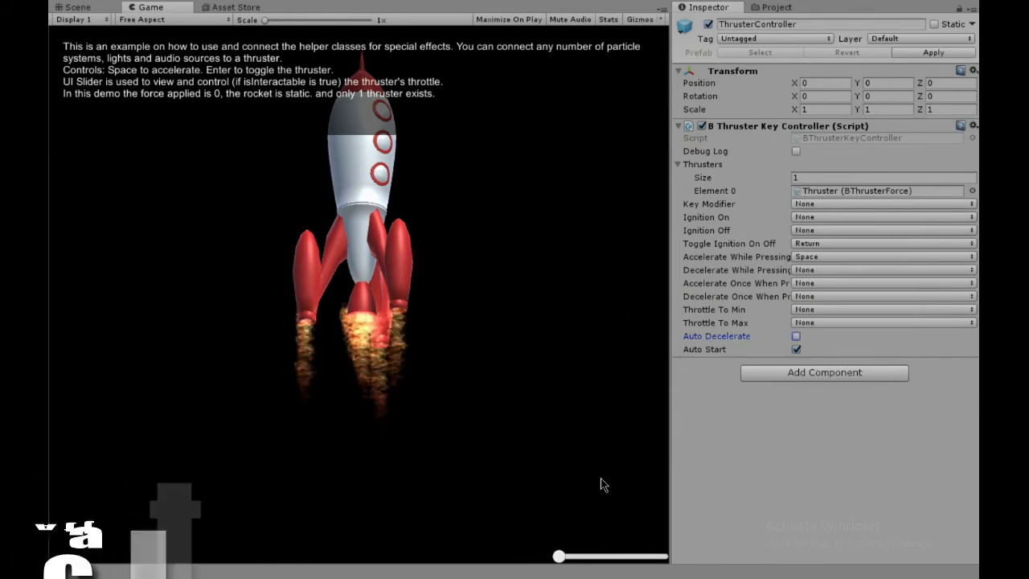
key(space)
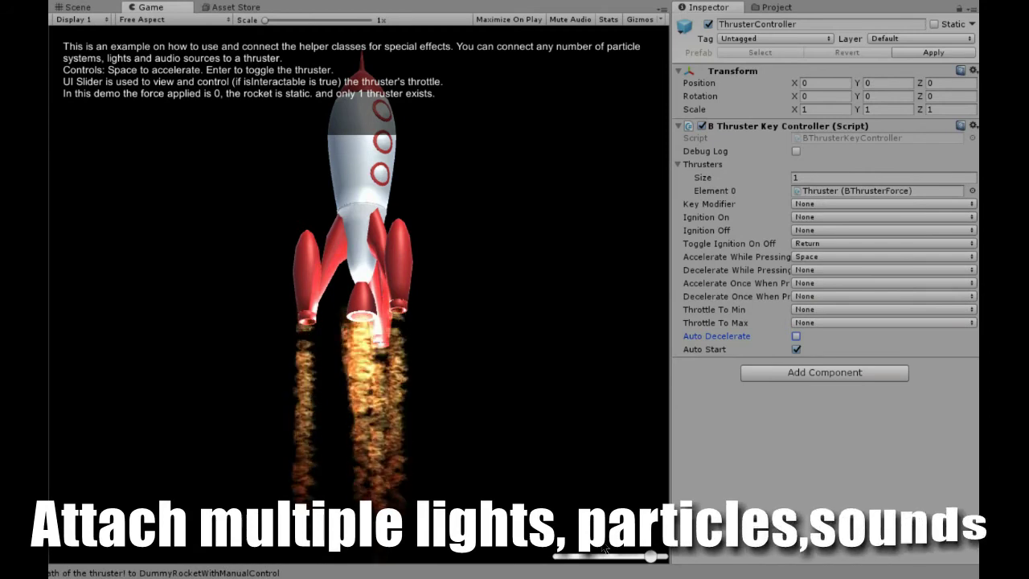
drag(604, 549, 544, 551)
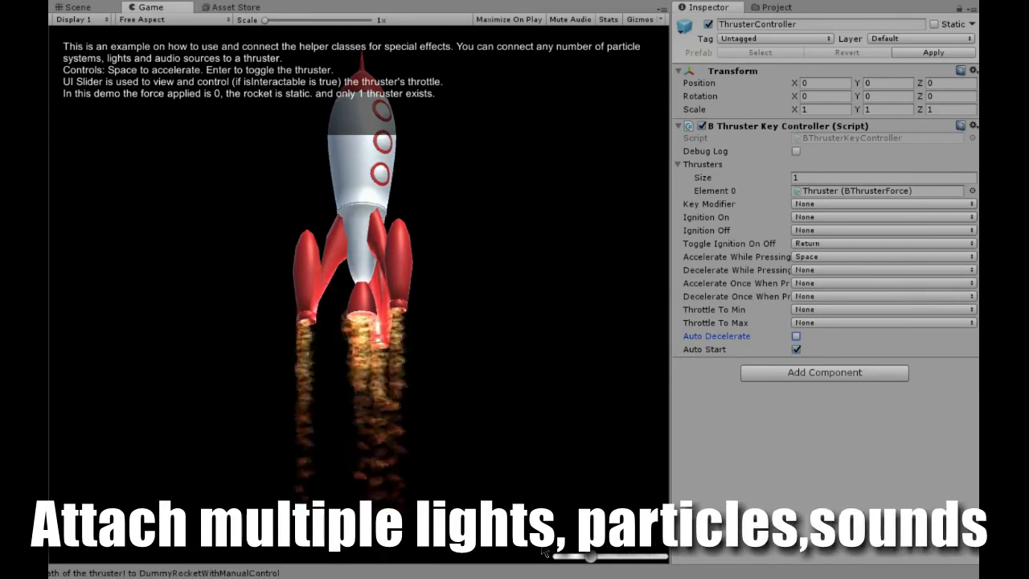
key(space)
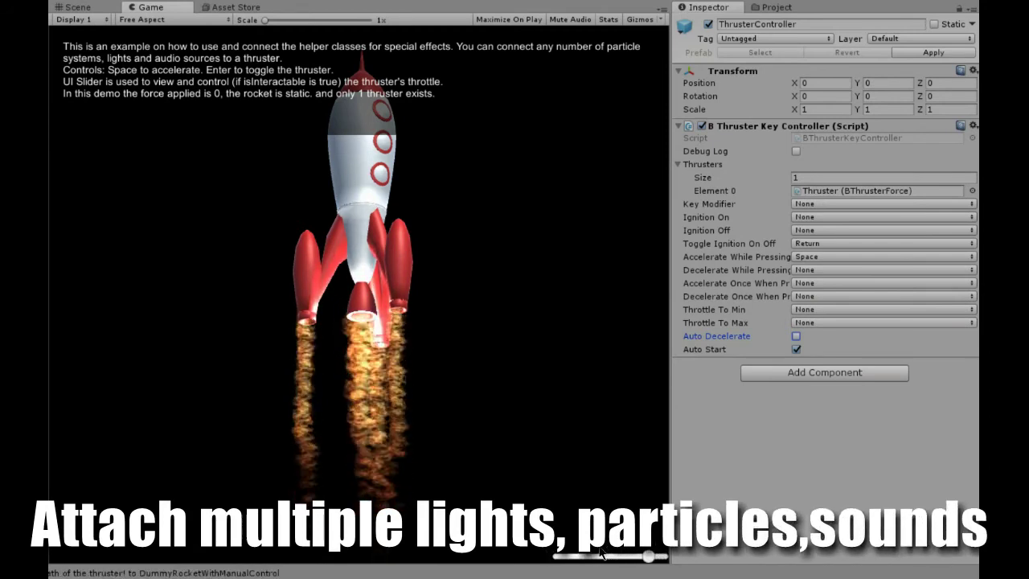
double_click(878, 190)
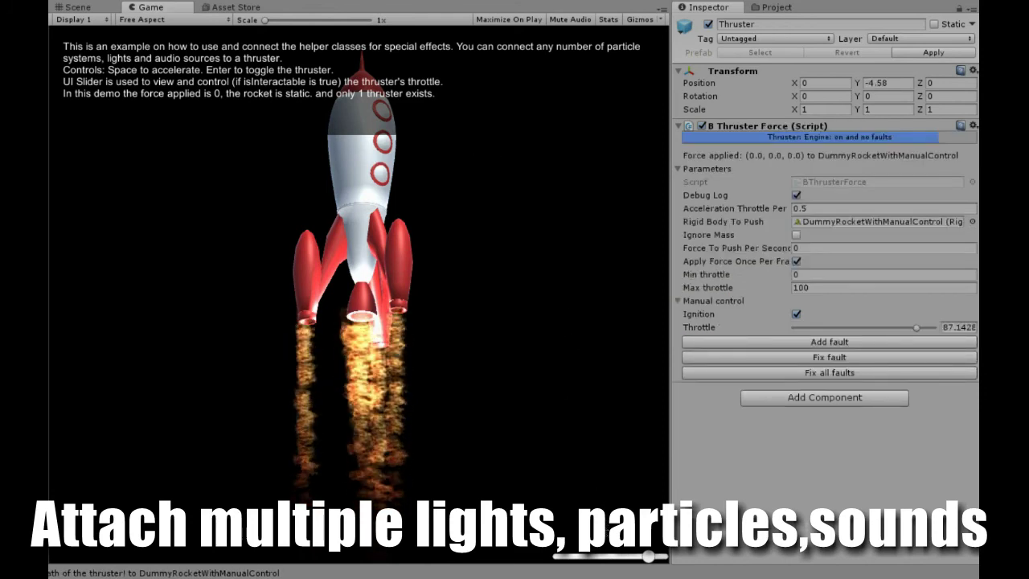
key(space)
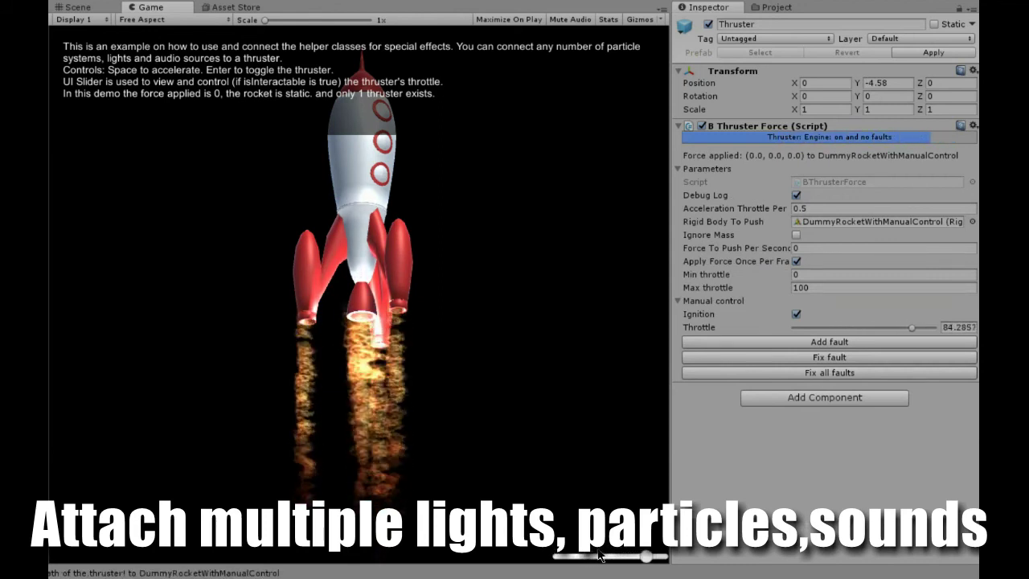
- Inspect the rocket's Particles and Sounds objects, then lower the throttle so engine volume drops
click(74, 7)
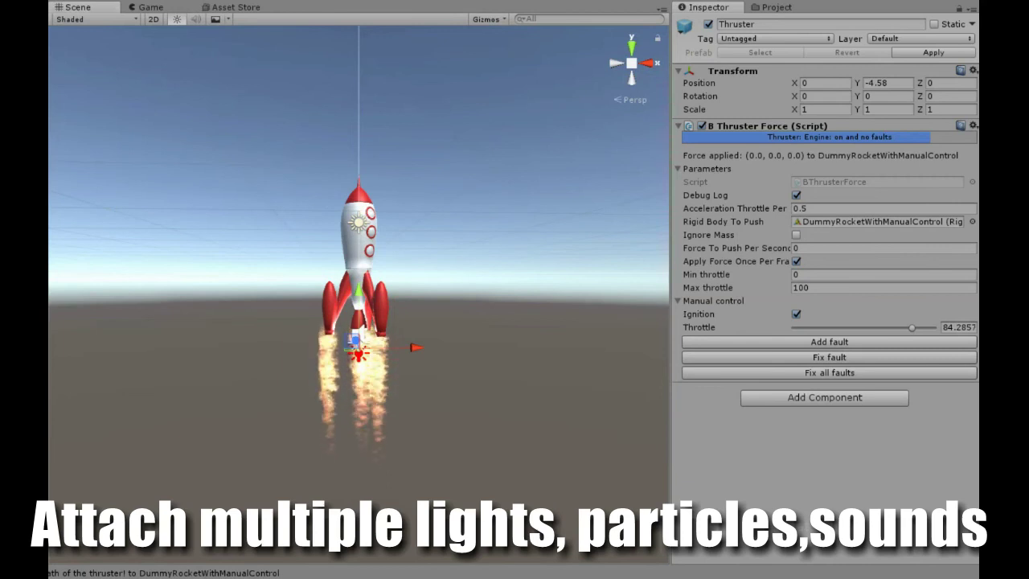
click(353, 321)
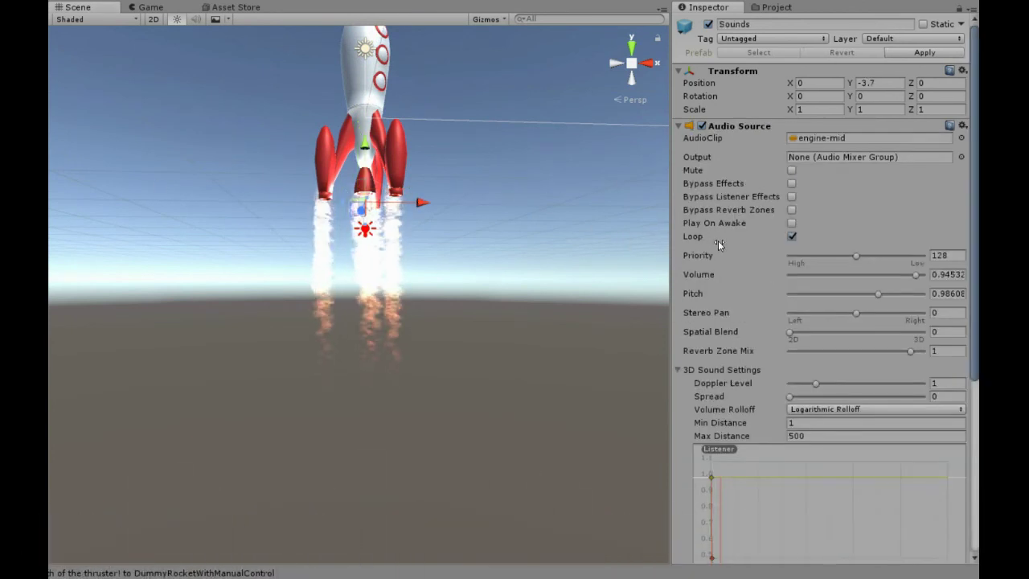
scroll(717, 241, down, 3)
scroll(719, 245, down, 5)
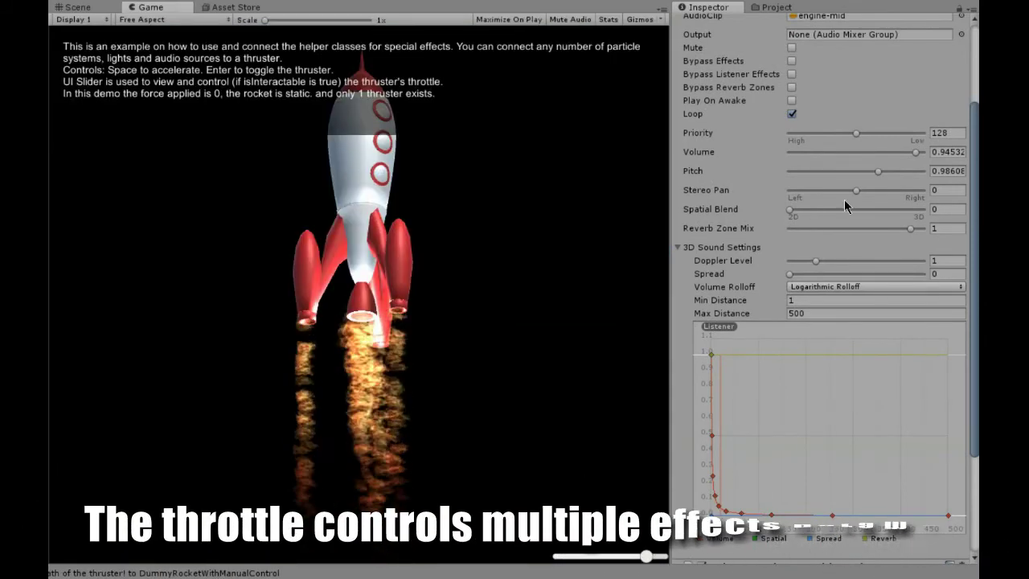
mouse_move(646, 556)
mouse_down()
mouse_move(553, 553)
mouse_move(607, 557)
mouse_up()
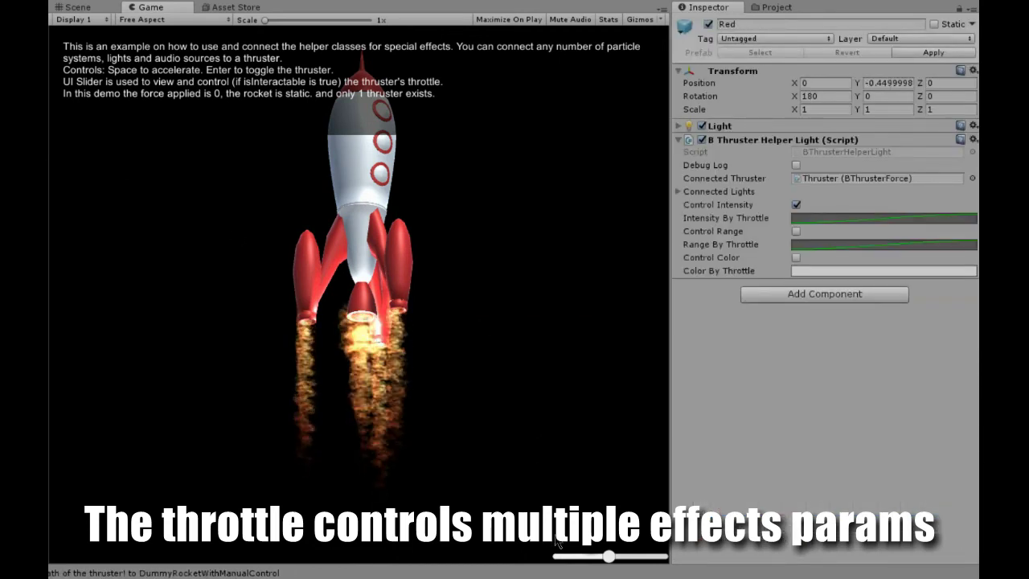
- Lower then raise the rocket's throttle so the red light dims and brightens
drag(608, 557, 571, 556)
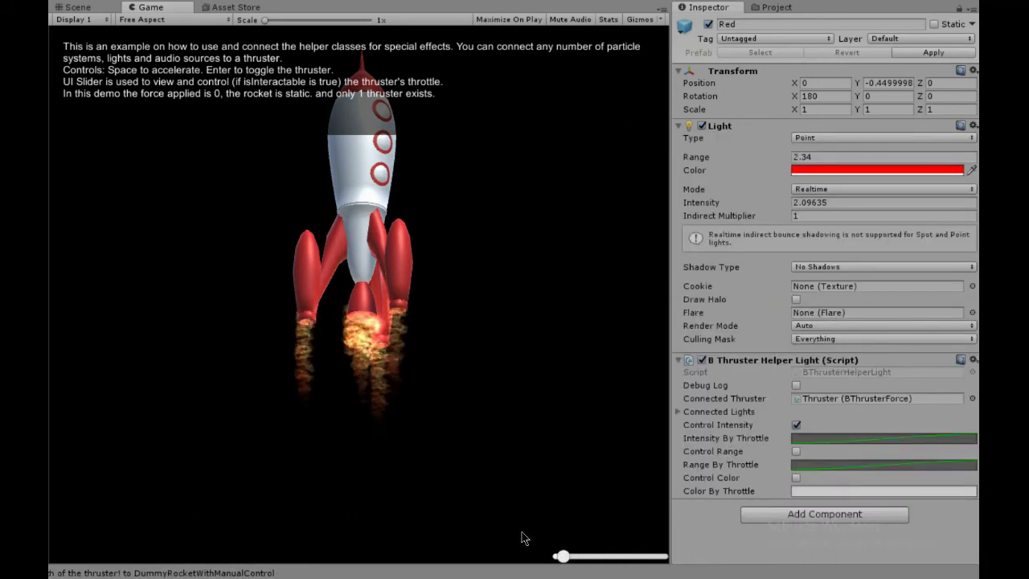
key(space)
key(space)
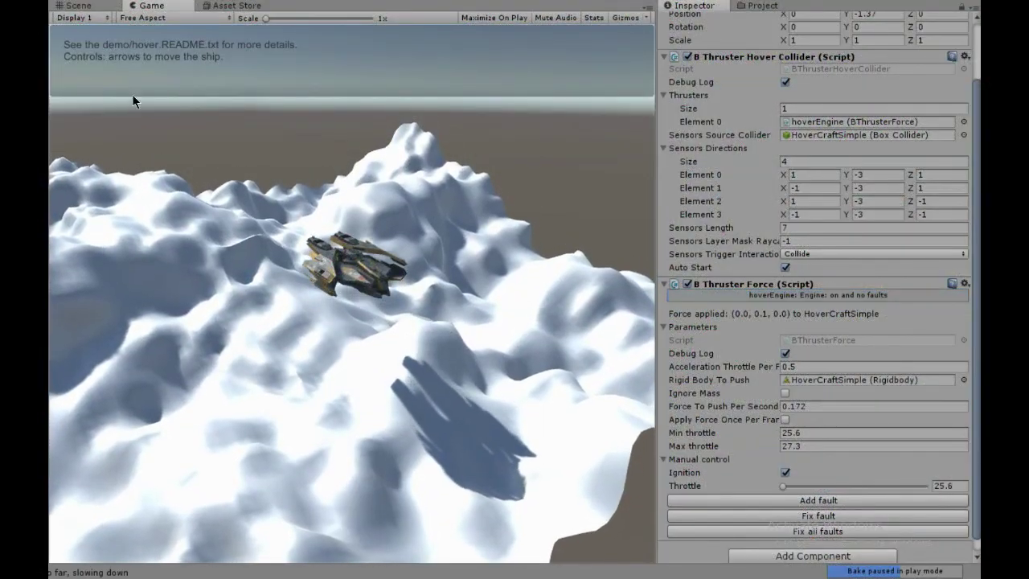
- Frame the hovercraft in the Scene view and orbit down to see its four sensor rays
click(78, 5)
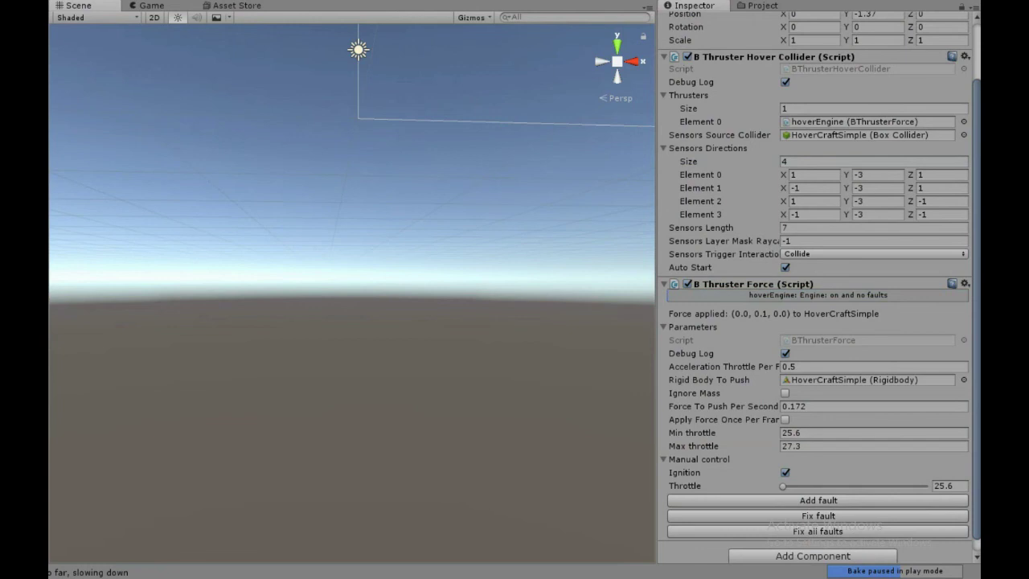
key(f)
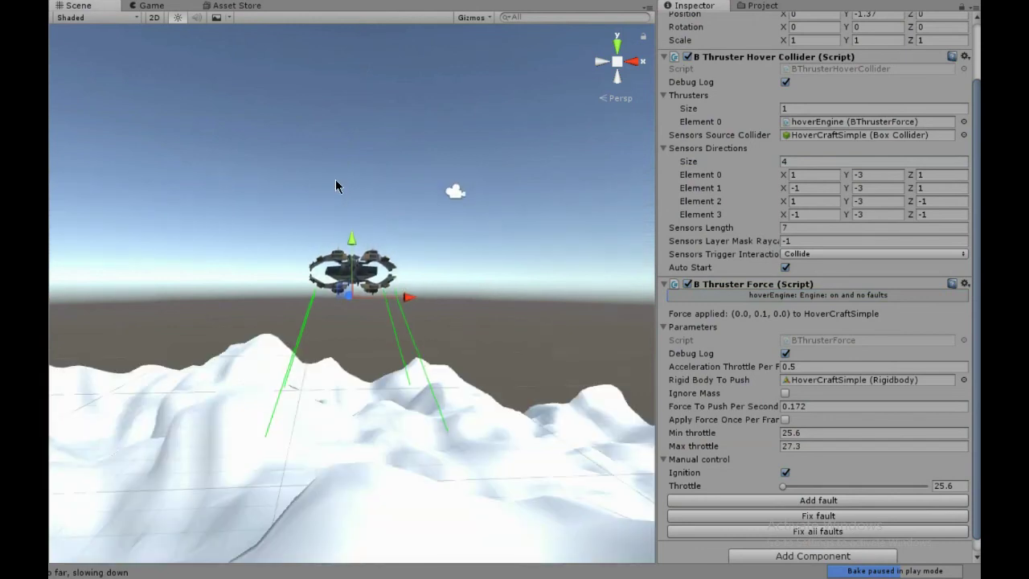
alt+drag(336, 185, 325, 384)
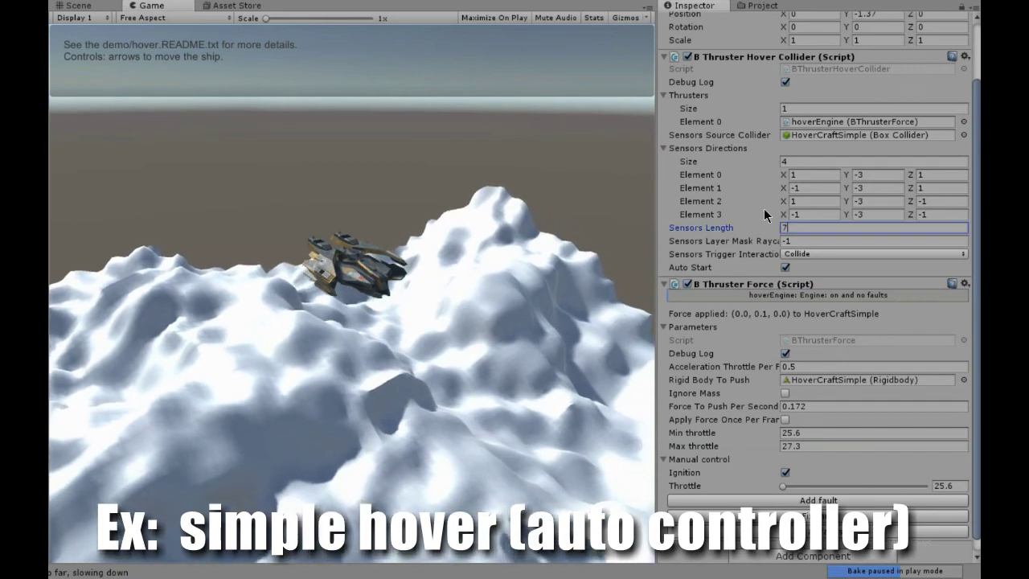
- Commit Sensors Length 4 and orbit the Scene view to check the rays reach the terrain
click(526, 255)
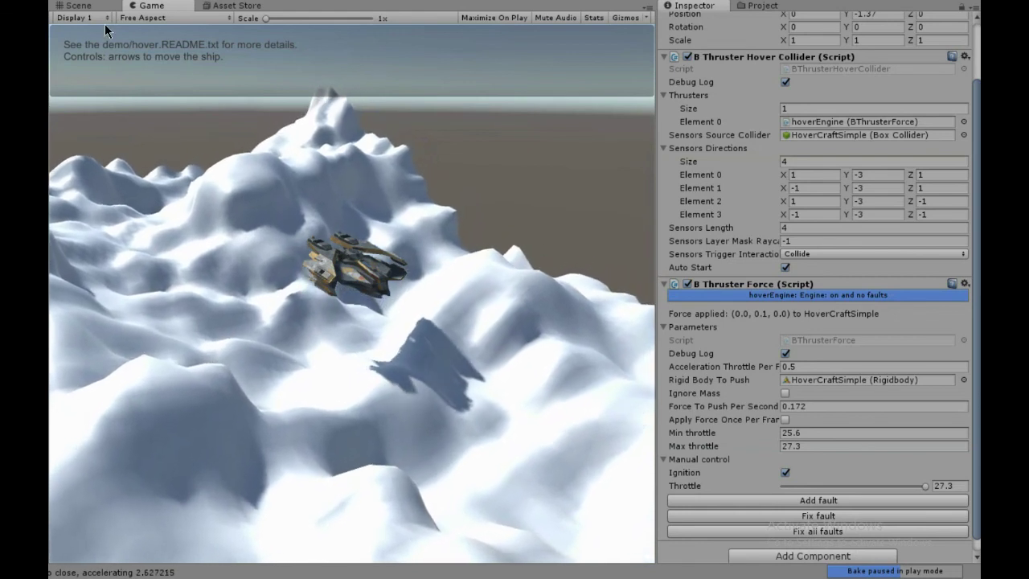
click(78, 5)
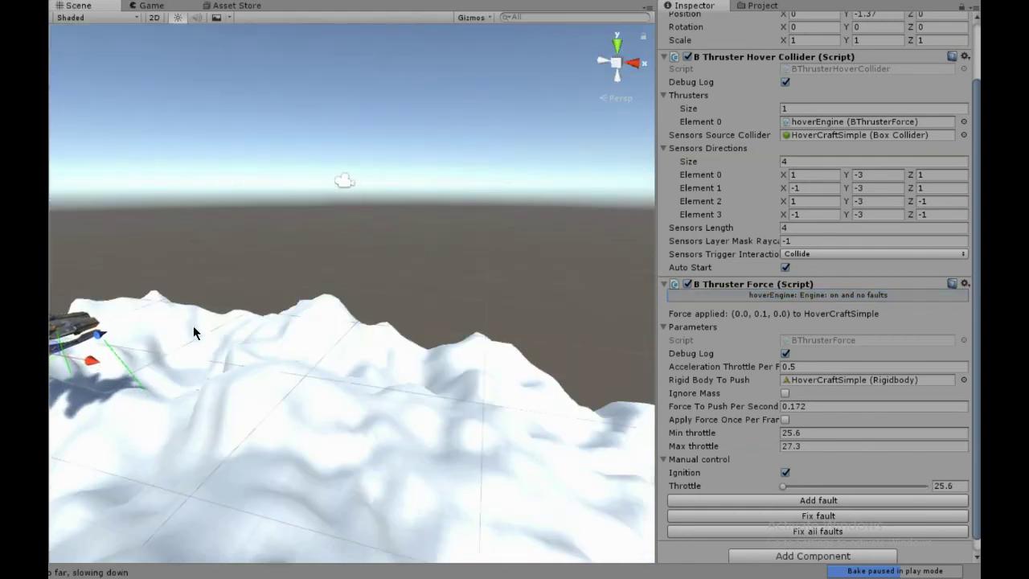
key(f)
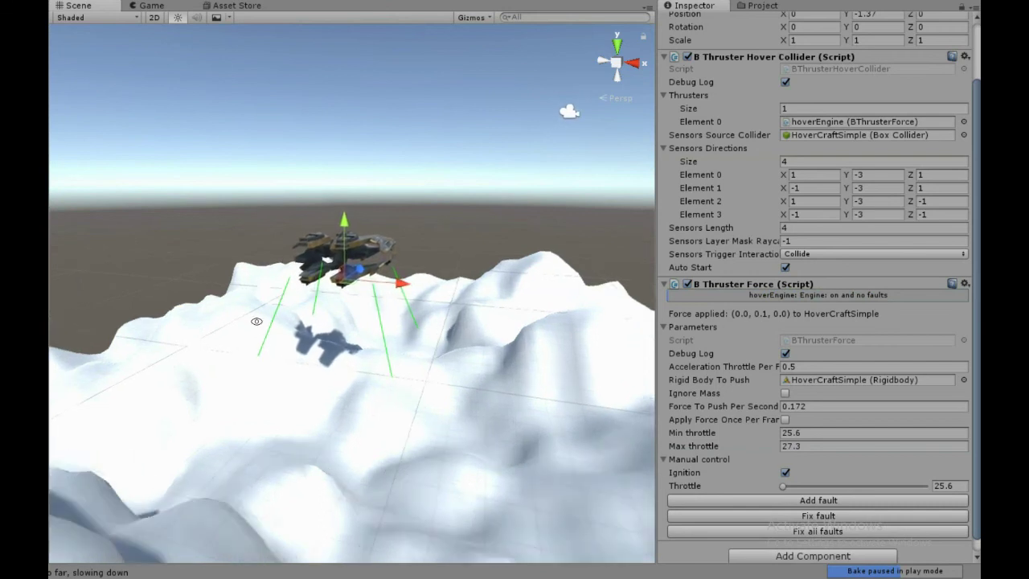
alt+drag(257, 321, 625, 356)
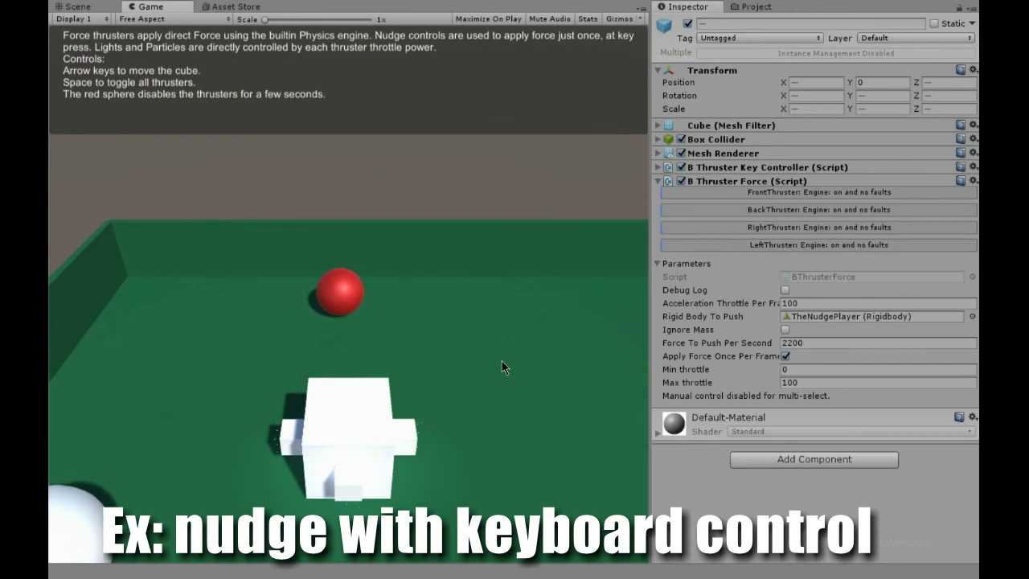
- Nudge the cube with the arrow keys right, down, left and up, finishing with a left nudge
key(Right)
key(Left)
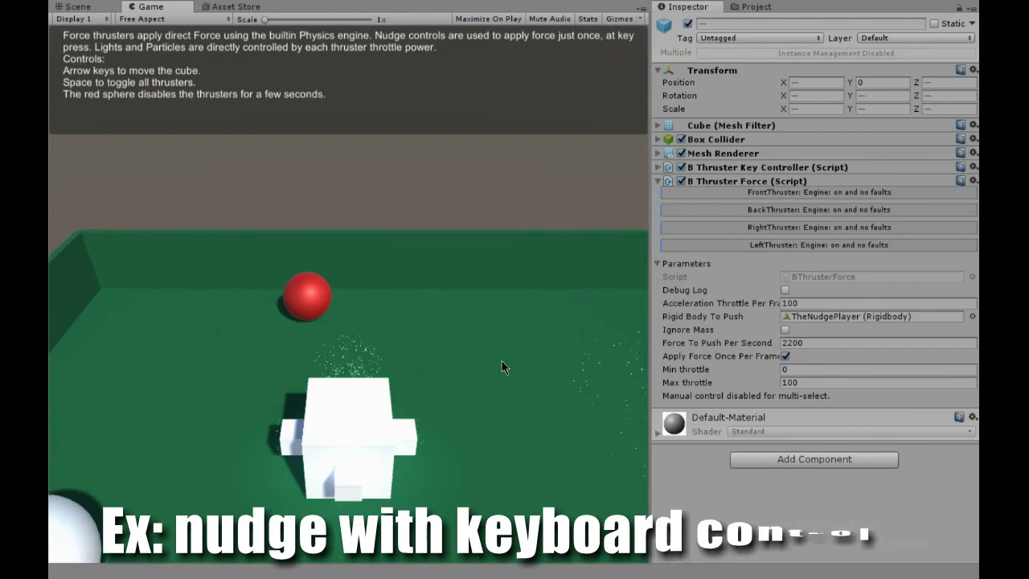
key(Down)
key(Left)
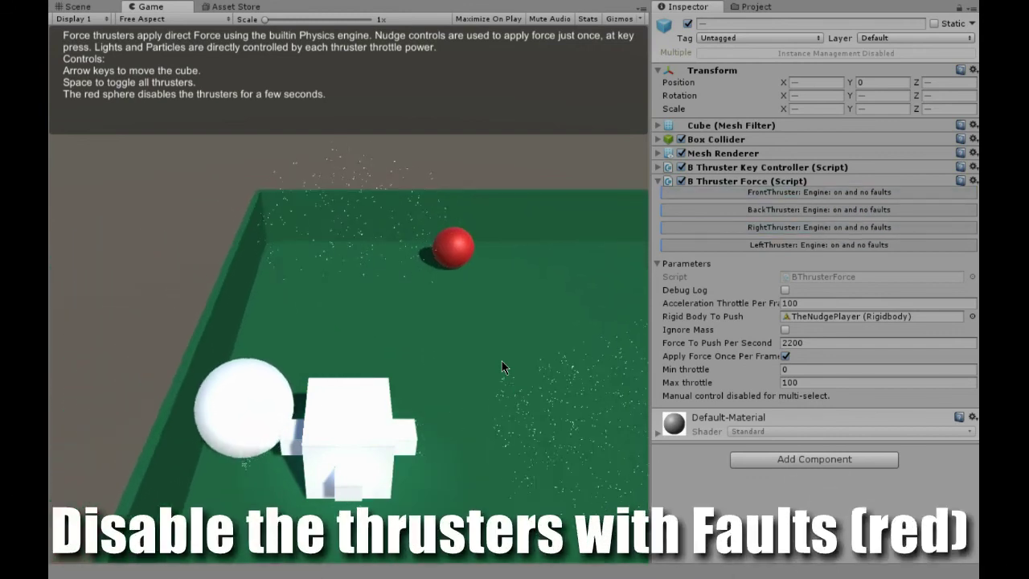
key(Up)
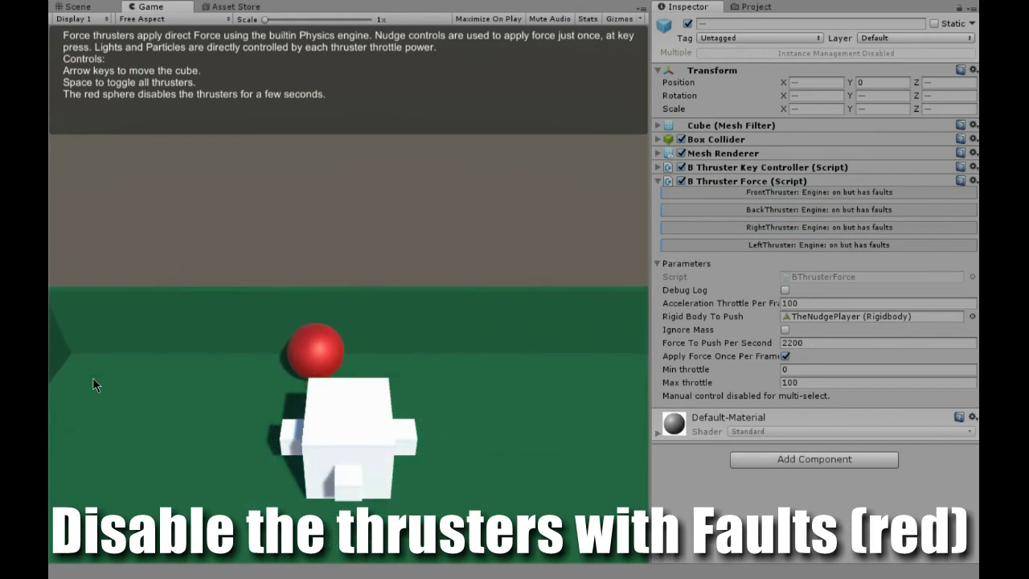
key(Left)
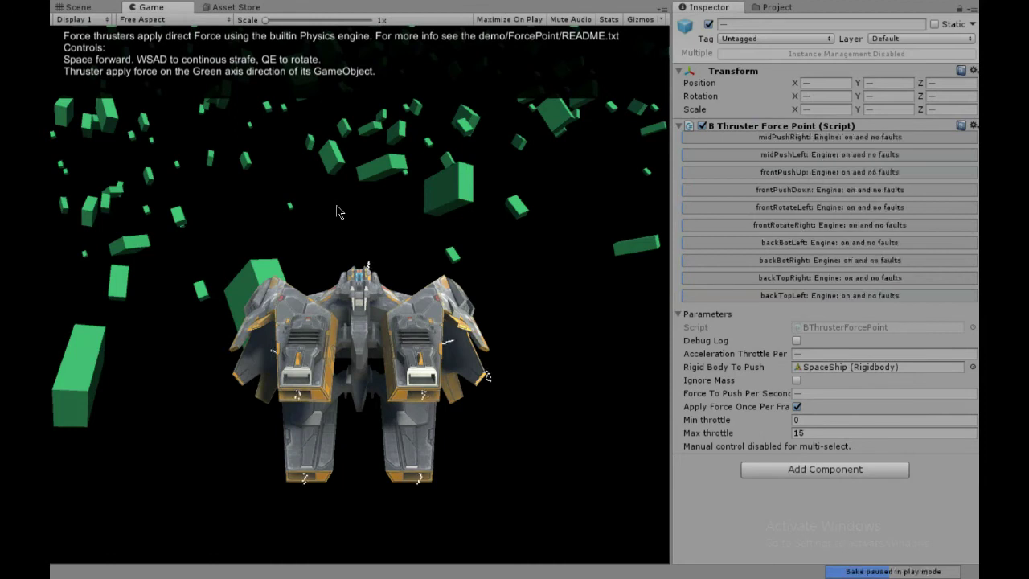
- Thrust the spaceship forward while pitching with W/S and turning left with Q
key(space)
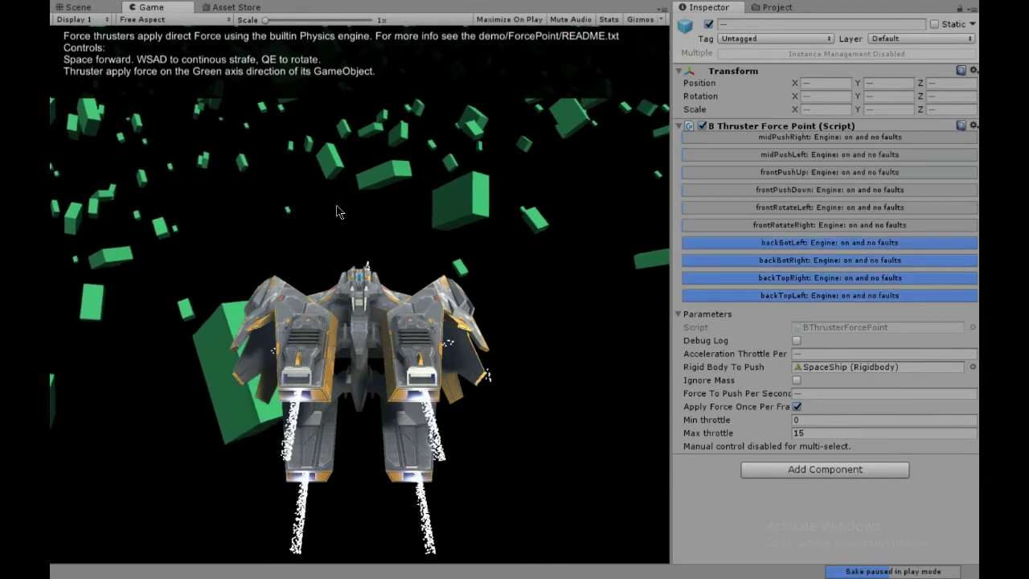
key(w)
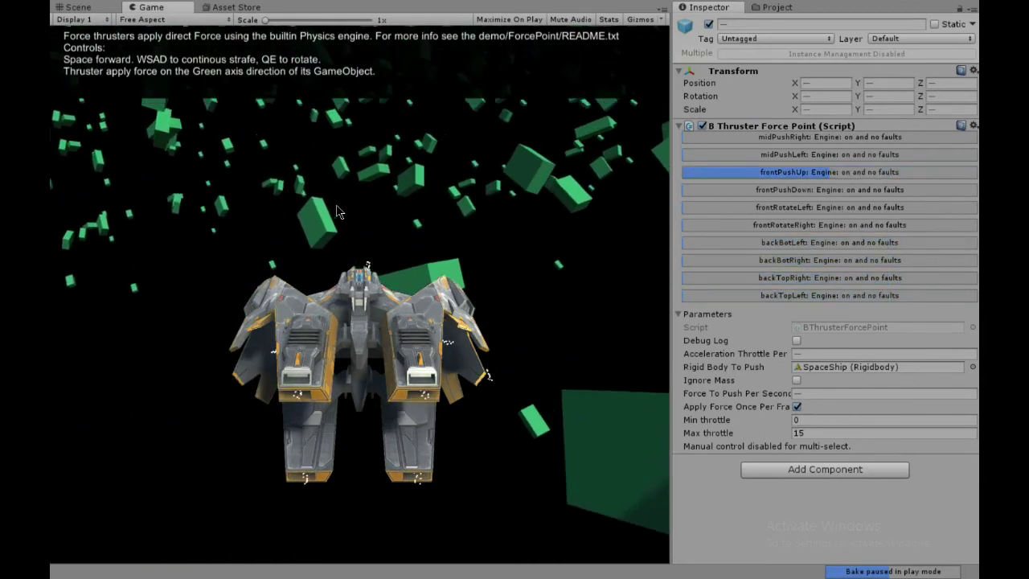
key(q)
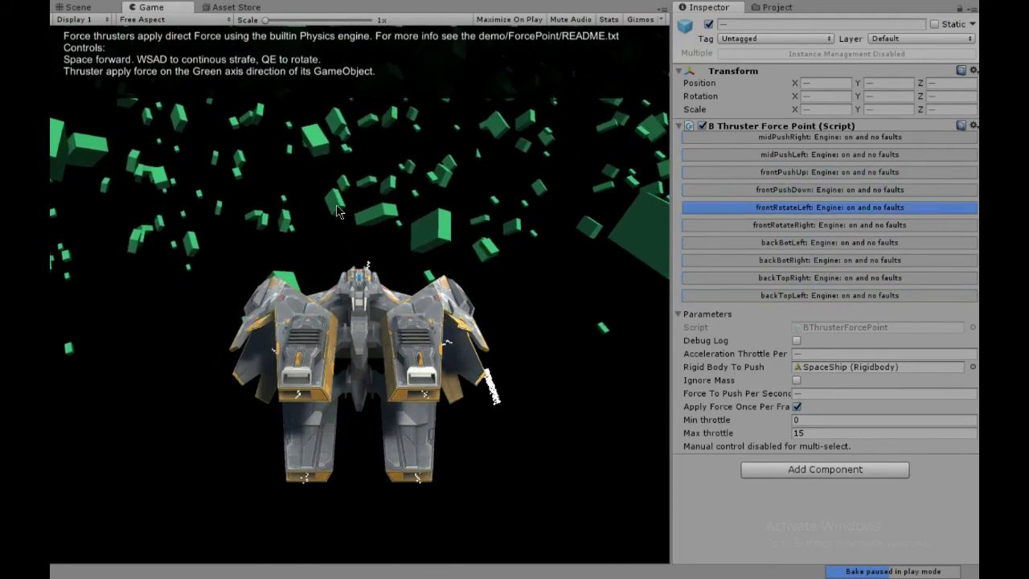
key(q)
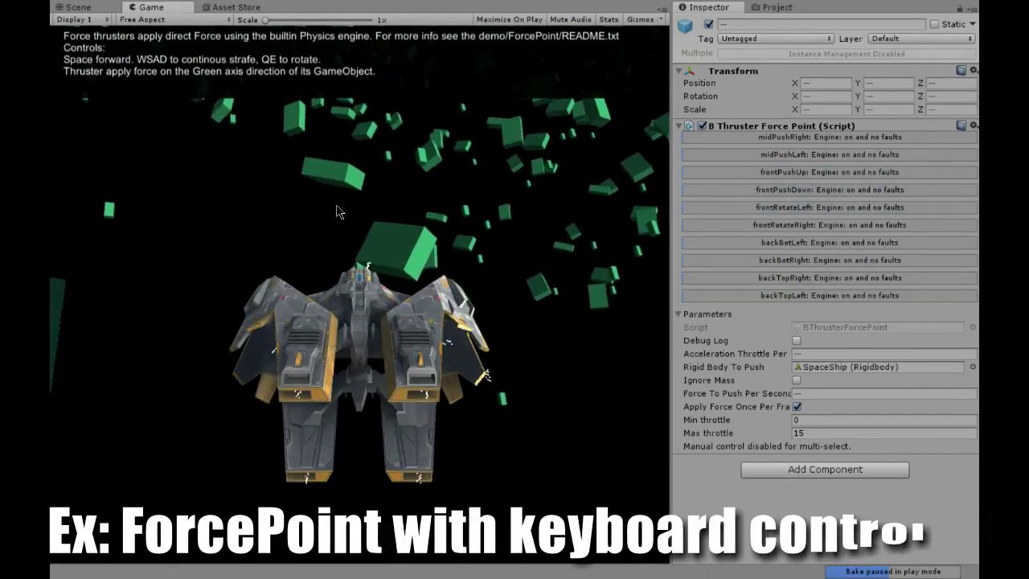
key(w)
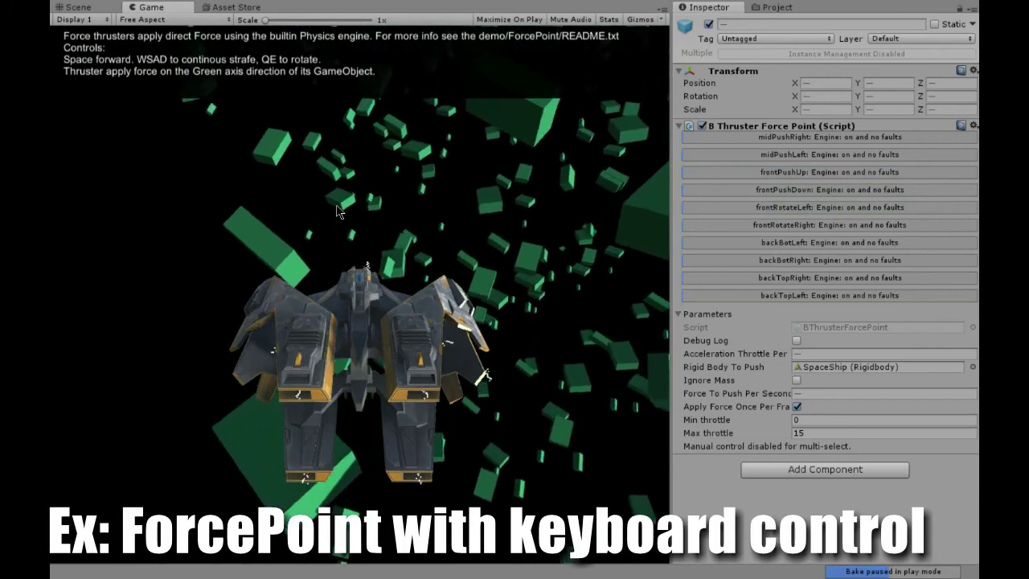
key(s)
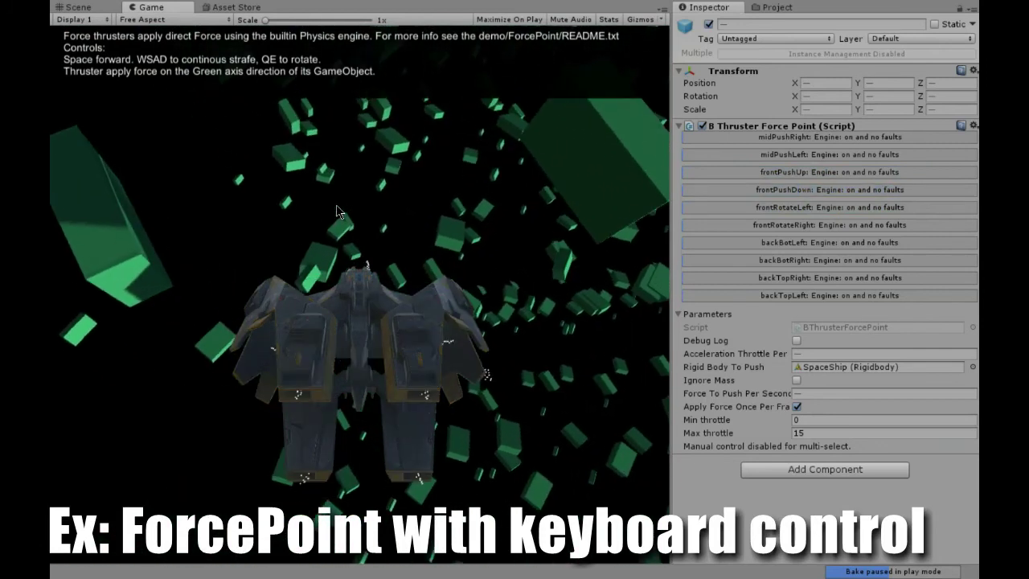
- Rotate the ship with Q/E, thrust forward again, and pitch its nose down
key(q)
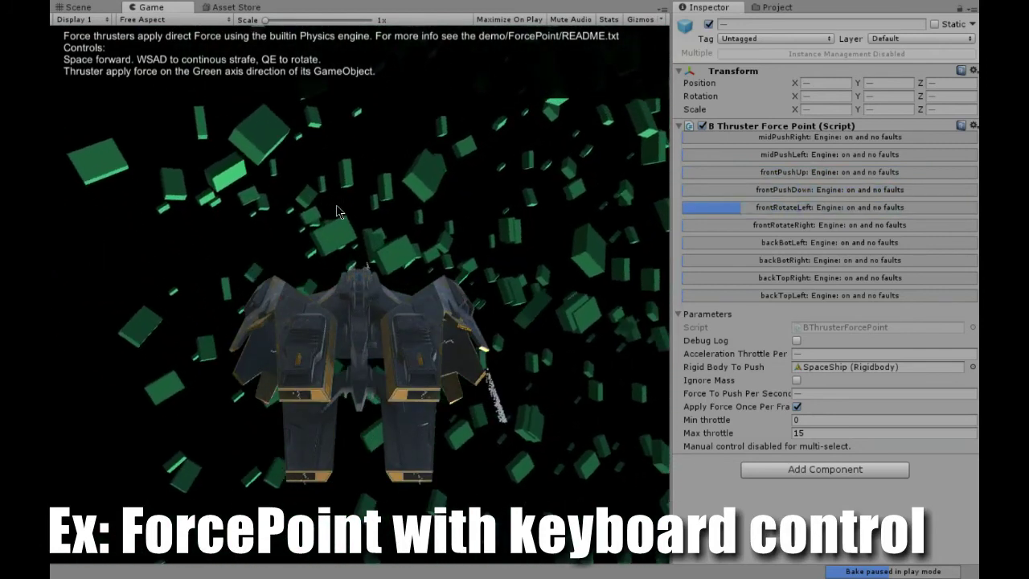
key(e)
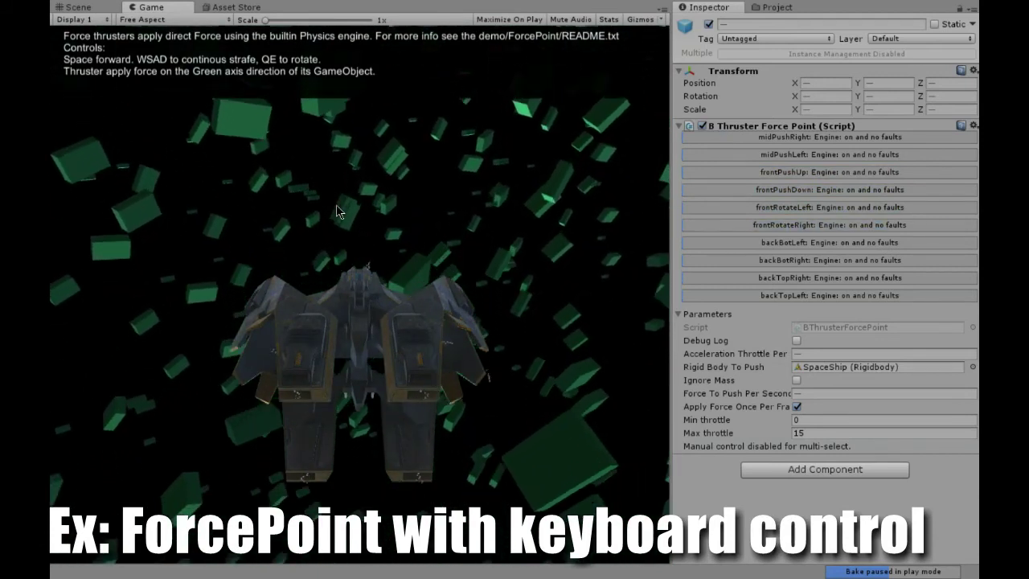
key(space)
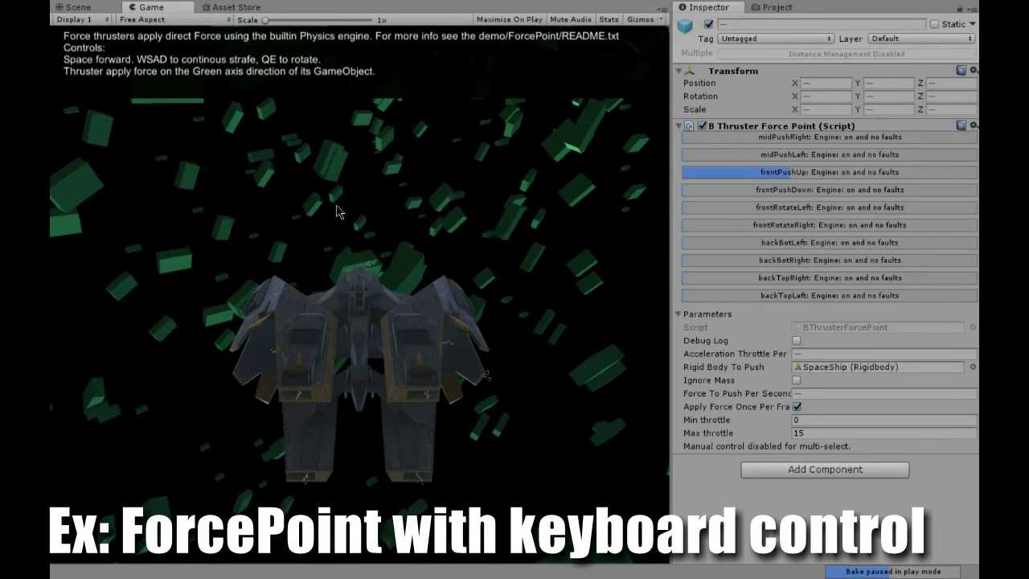
key(s)
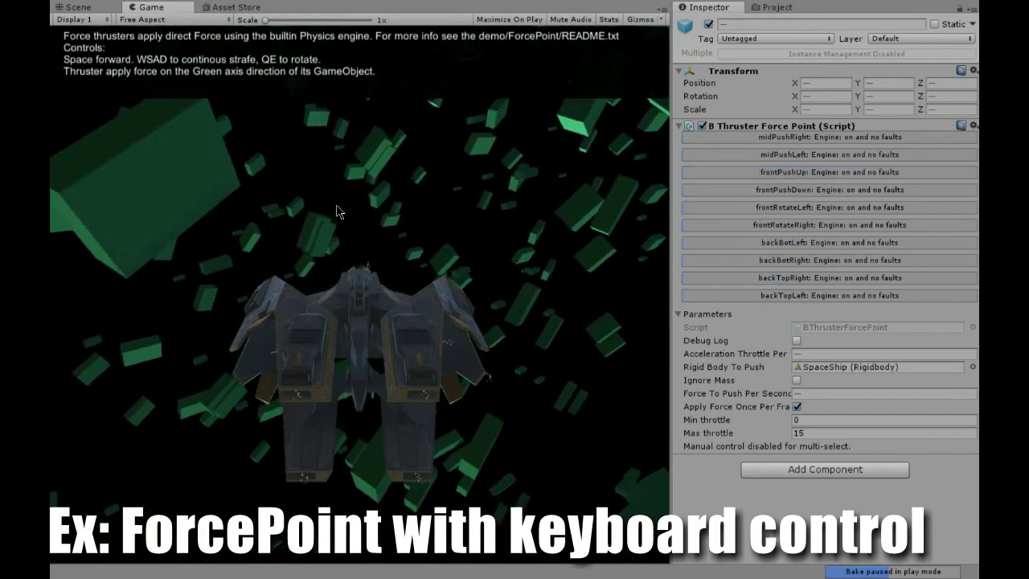
key(e)
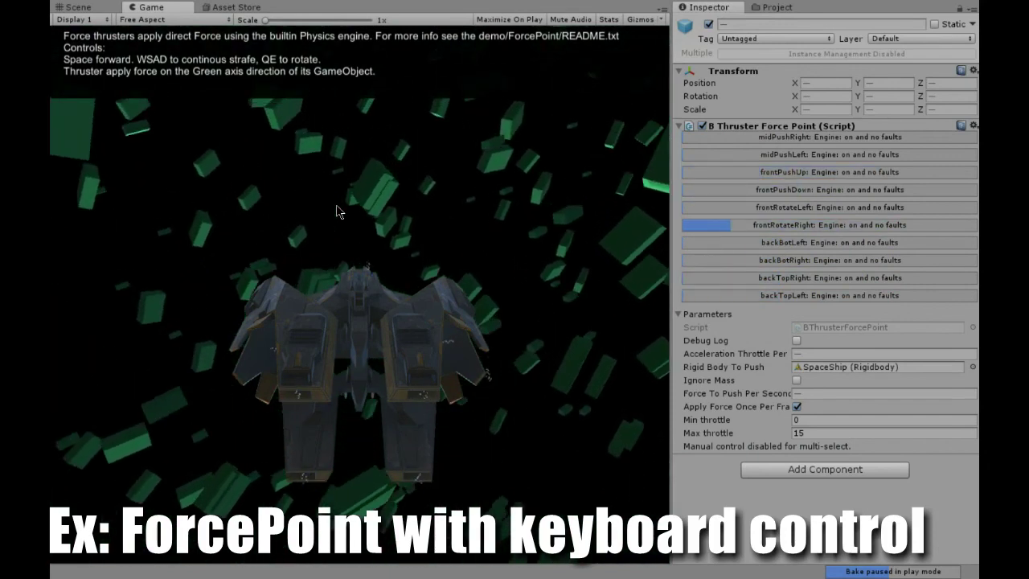
key(q)
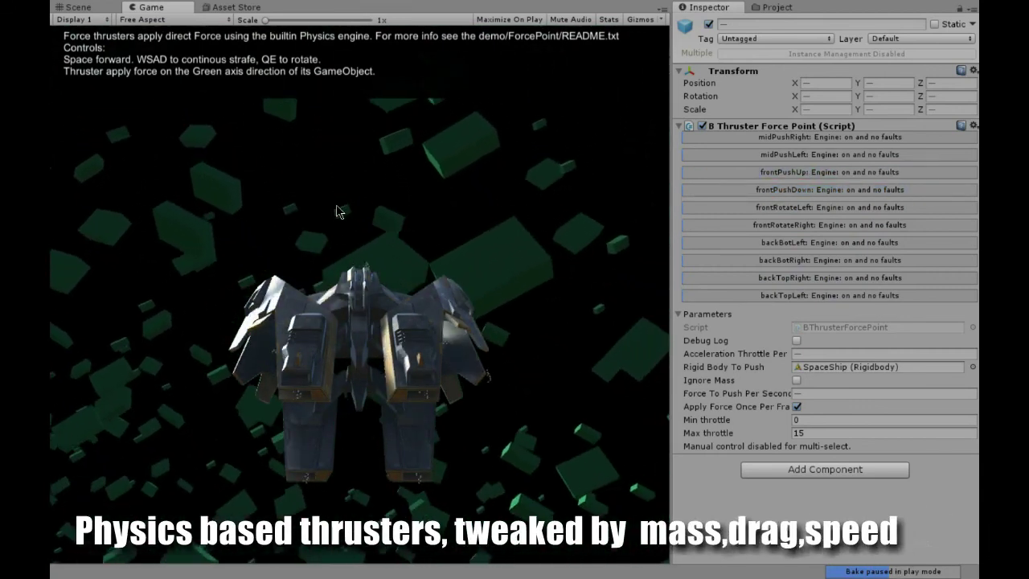
- Strafe the spaceship left with A, thrust forward, and pitch it up and down
key(a)
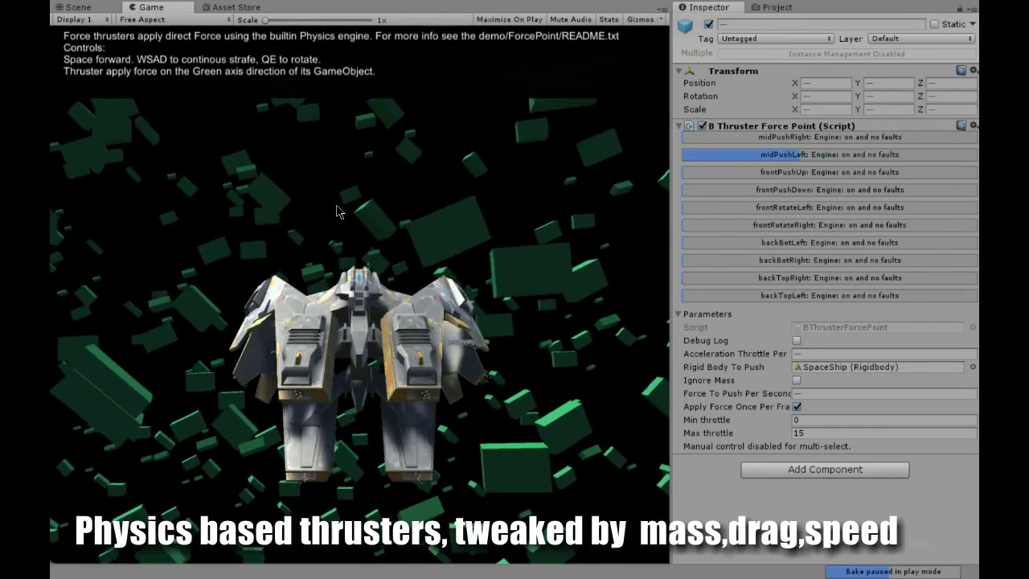
key(space)
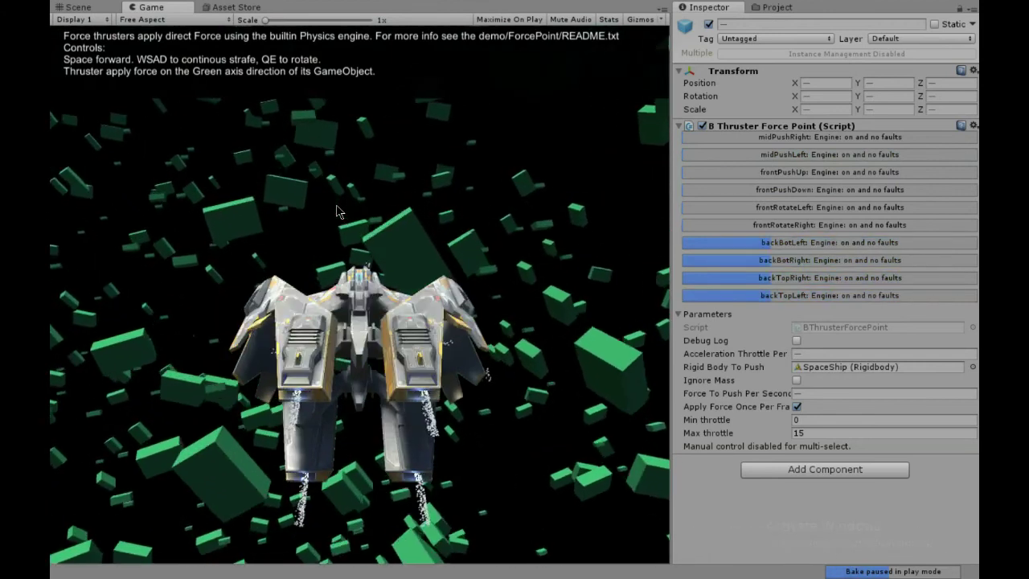
key(w)
key(s)
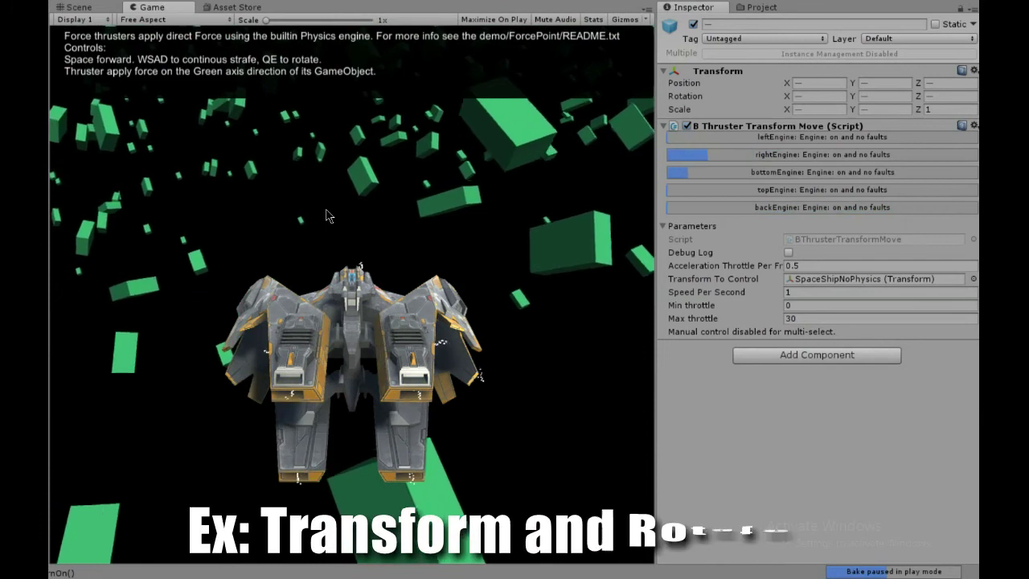
- Fly SpaceShipNoPhysics forward on its main engines, roll it with E, and push it with the top engine
key(space)
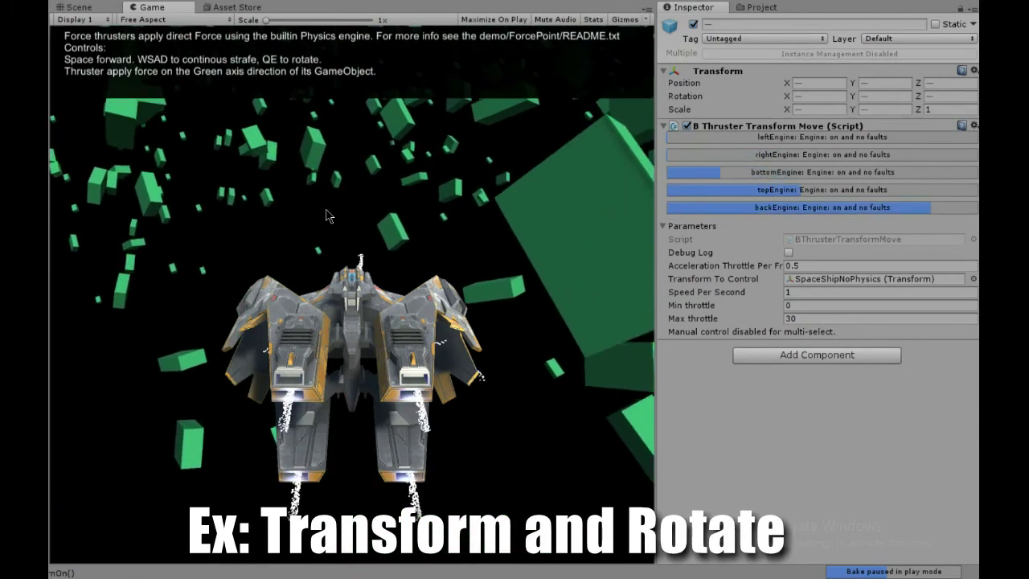
key(e)
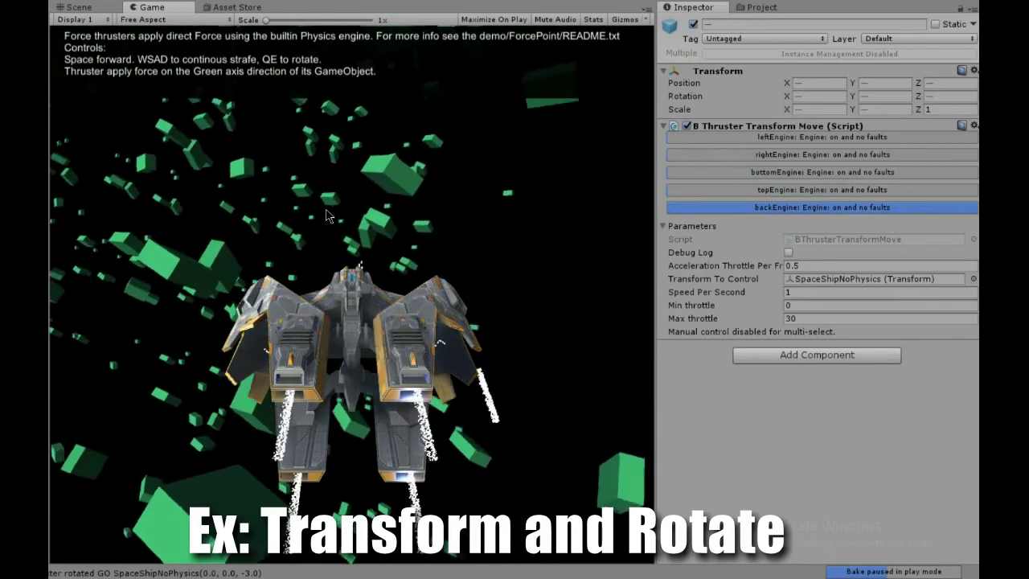
key(w)
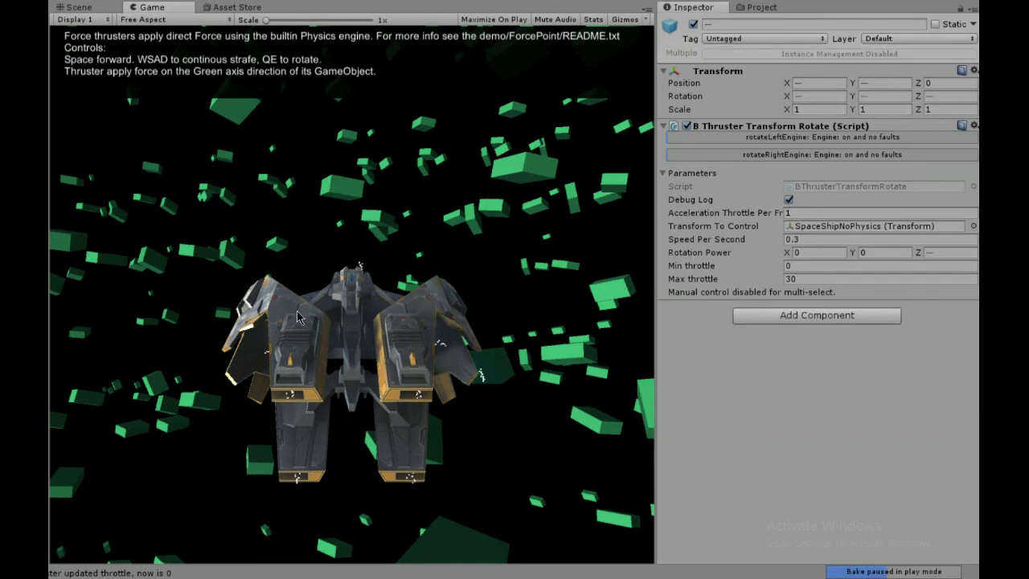
- Spin the ship right with E, then give the rotate thrusters Max throttle 60 and Rotation Power Z 30
key(e)
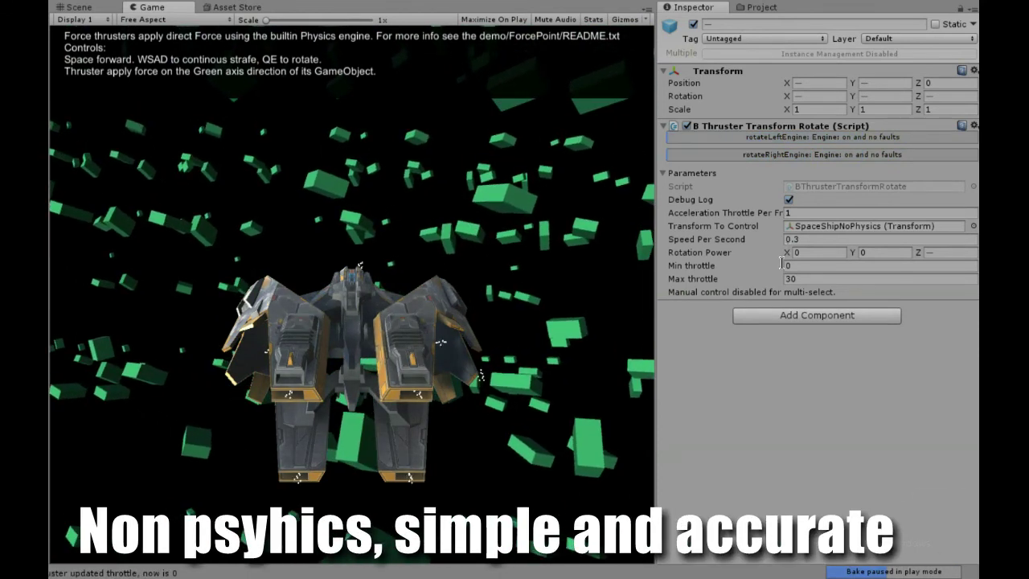
text(60)
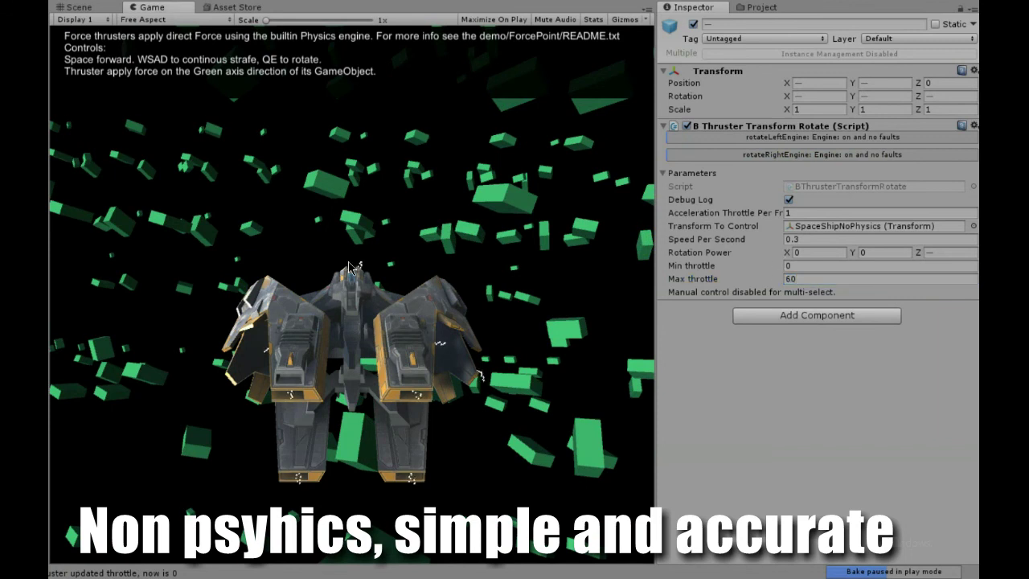
key(e)
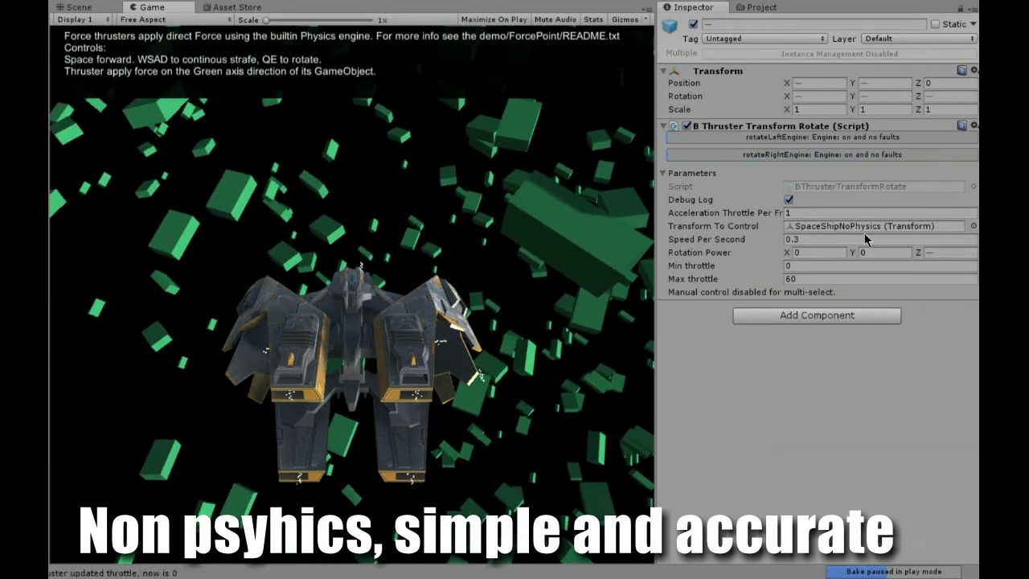
key(Tab)
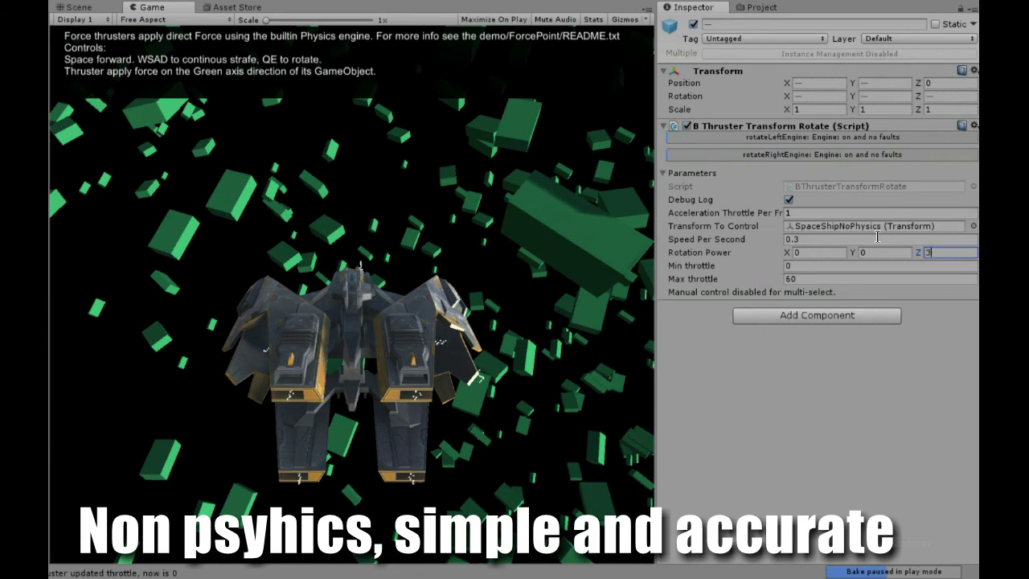
text(0)
key(Return)
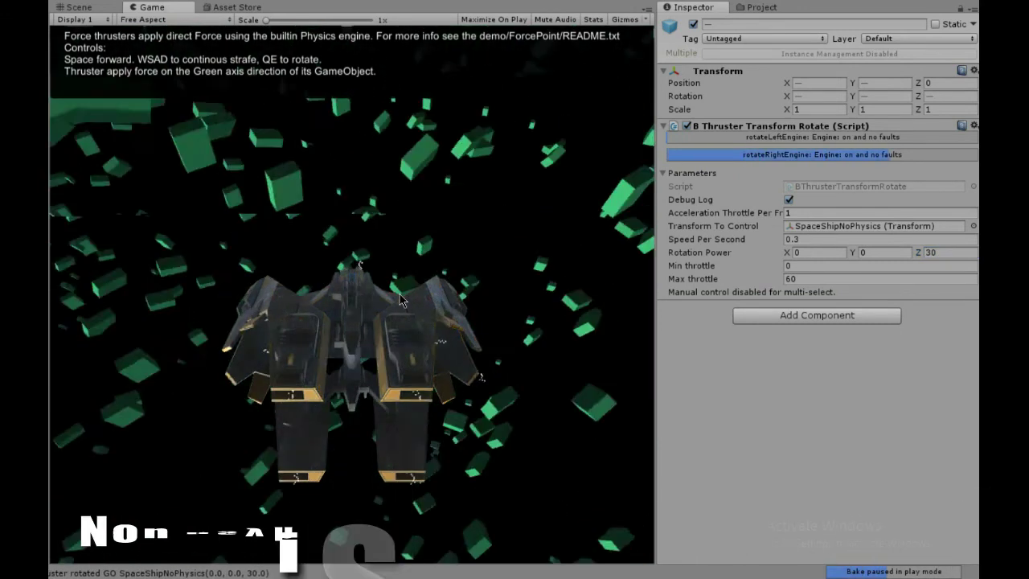